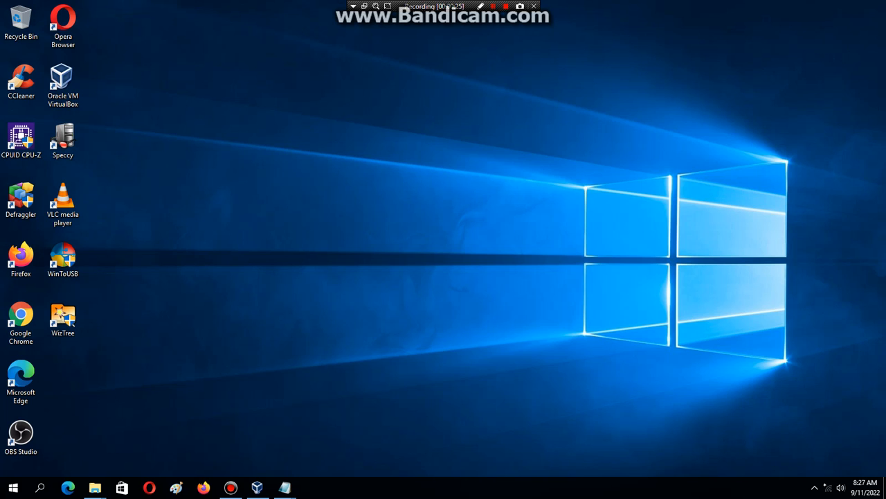
# Step: Start a new VirtualBox machine named Windows ME Build 2394 with type Microsoft Windows, version Windows ME and the default memory size
pyautogui.click(257, 488)
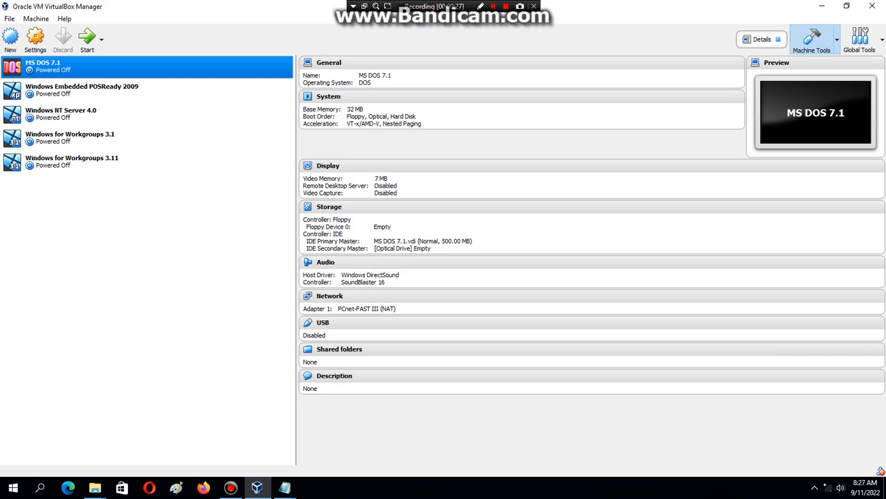
pyautogui.click(11, 38)
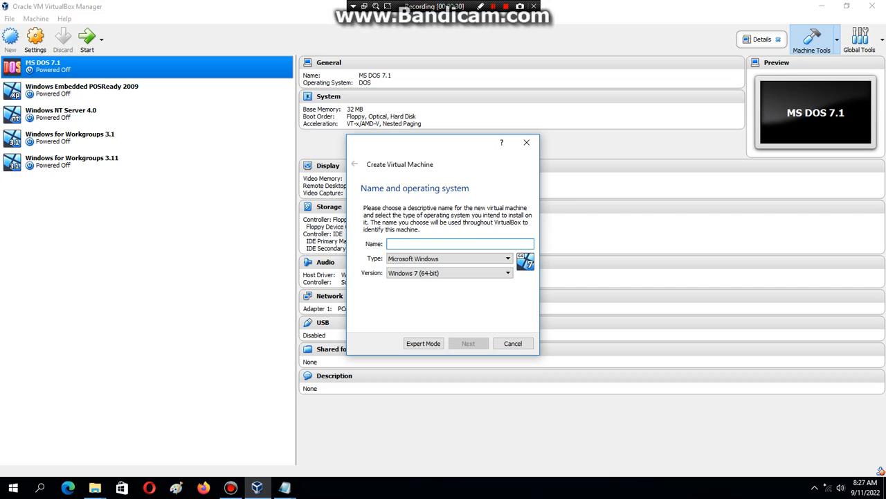
pyautogui.write('Window')
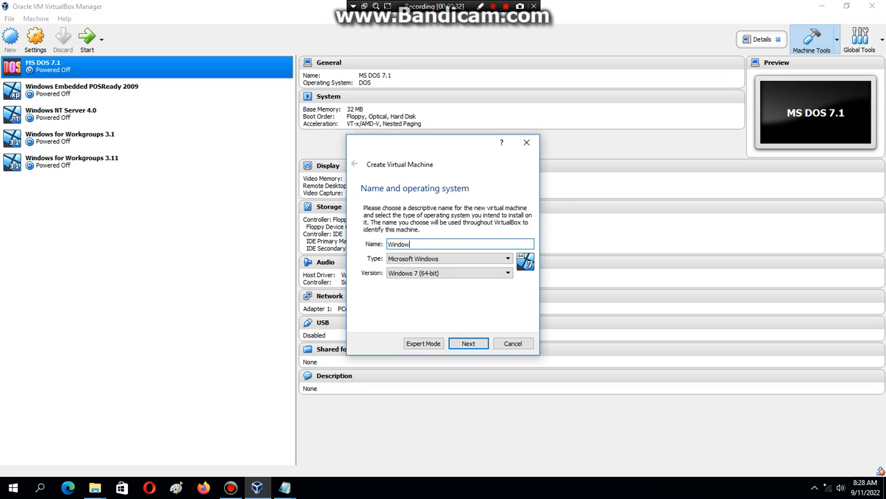
pyautogui.write('s ME Build 2394')
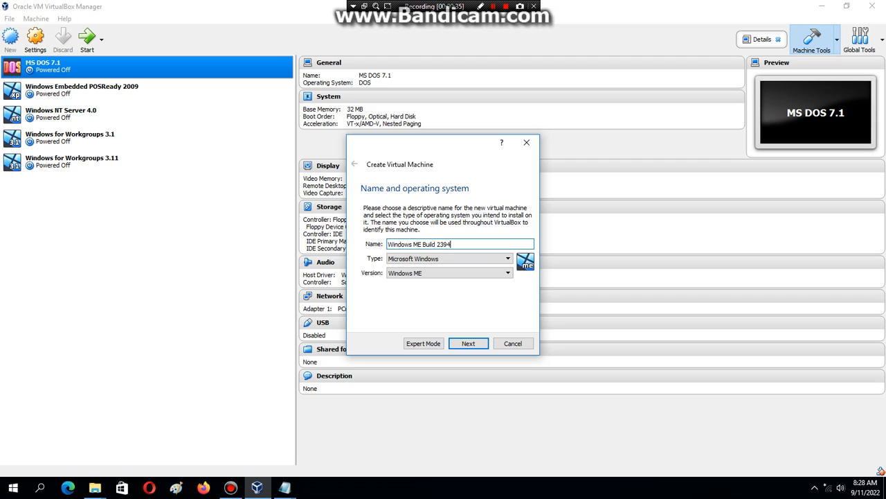
pyautogui.press('Return')
pyautogui.press('Return')
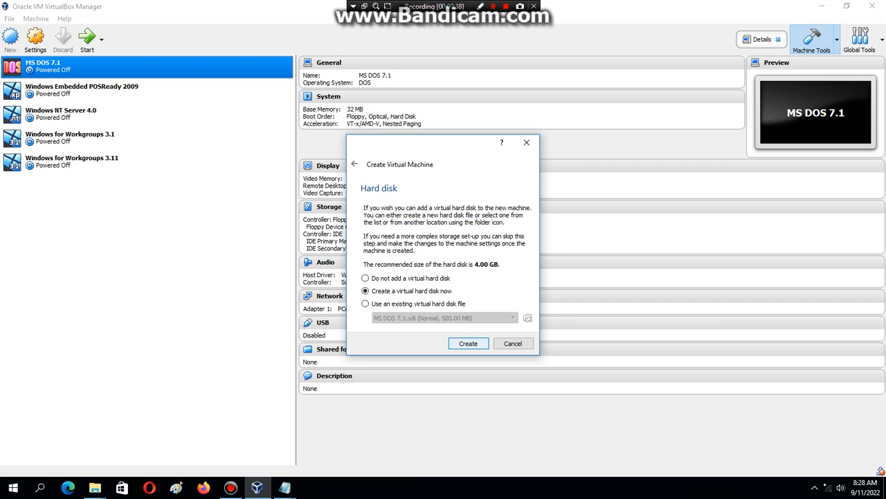
# Step: Create a new 4.00 GB virtual hard disk for the machine, accepting all default disk options
pyautogui.press('Return')
pyautogui.press('Return')
pyautogui.press('Return')
pyautogui.press('Return')
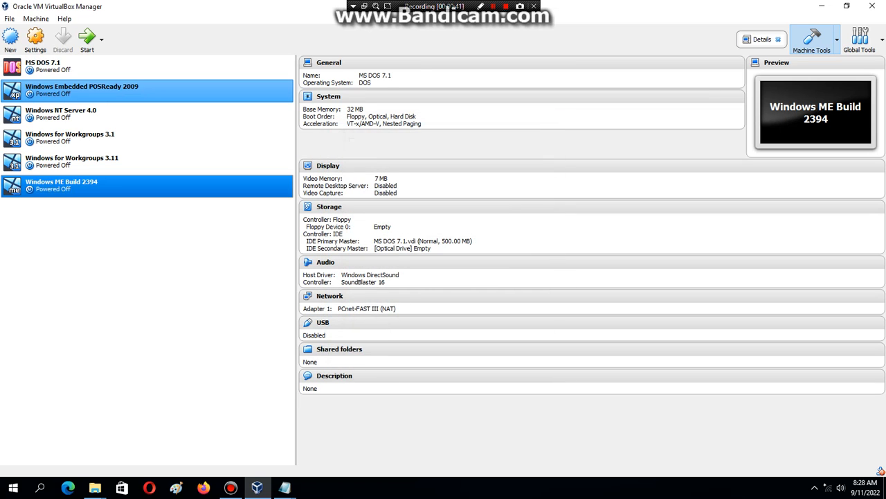
# Step: Attach MS-DOS 6.22.iso from the MS DOS 6.22\ISO folder on Lexar (G:) to the Windows ME Build 2394 machine's empty optical drive
pyautogui.click(35, 40)
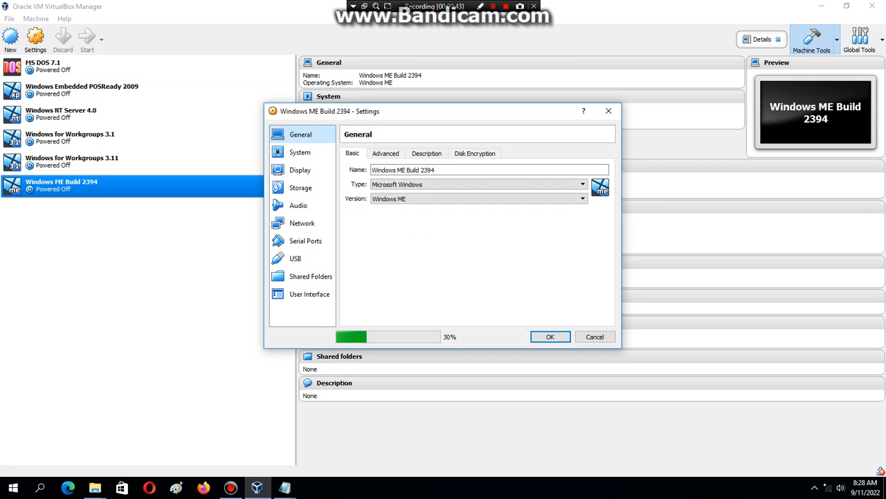
pyautogui.click(300, 188)
pyautogui.click(374, 217)
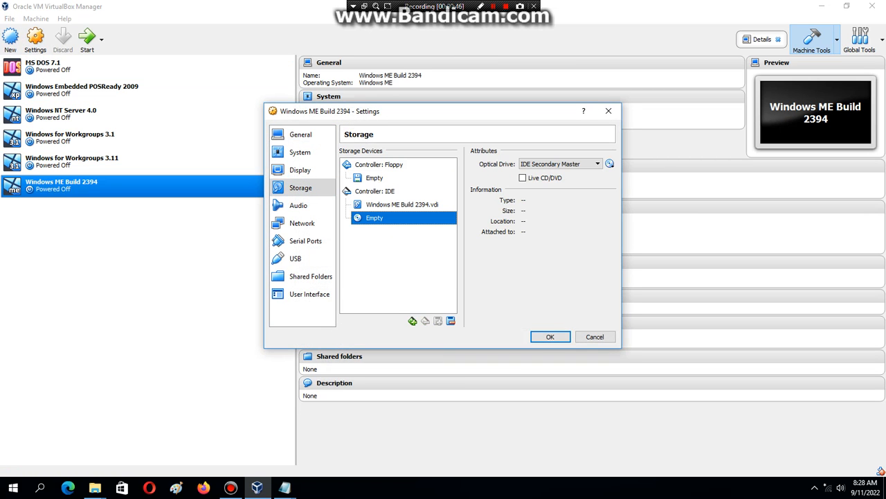
pyautogui.click(609, 164)
pyautogui.click(657, 177)
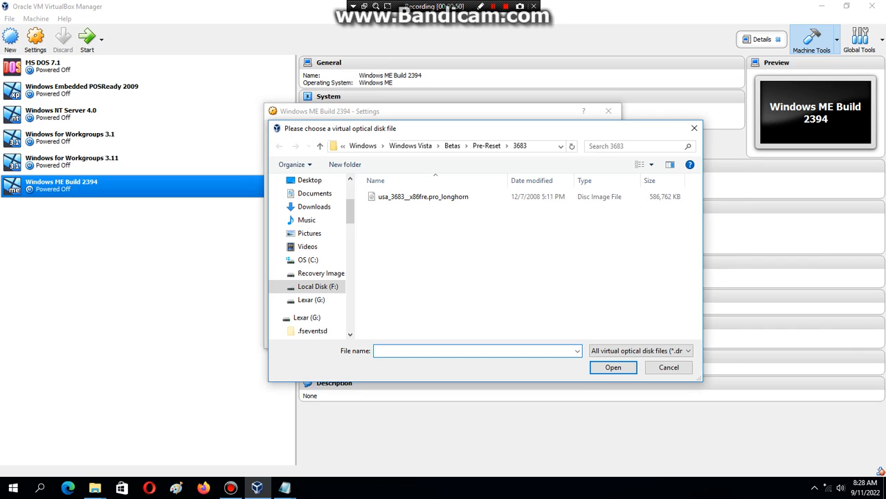
pyautogui.click(311, 299)
pyautogui.scroll(-5, 450, 291)
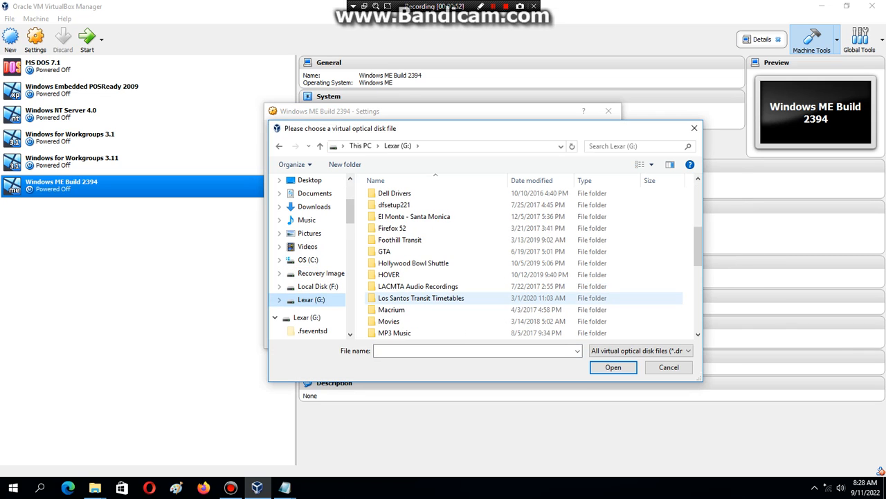
pyautogui.scroll(-3, 450, 291)
pyautogui.click(397, 239)
pyautogui.doubleClick(396, 240)
pyautogui.doubleClick(387, 196)
pyautogui.doubleClick(392, 196)
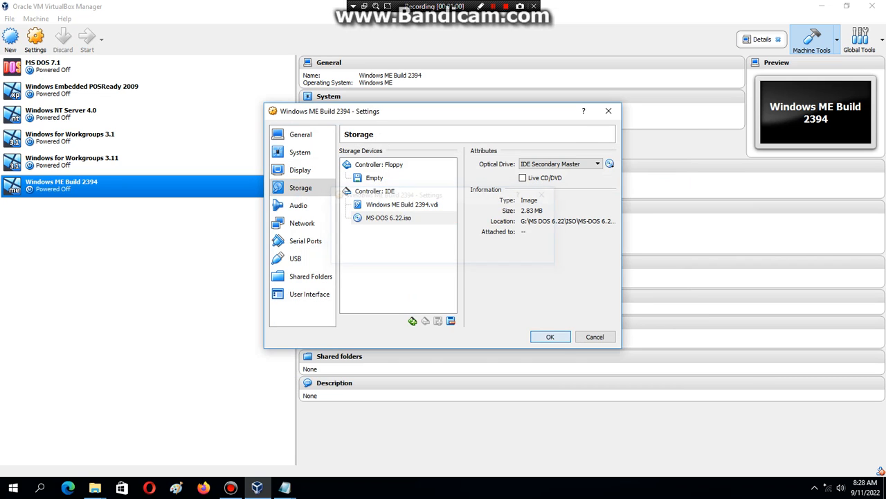
pyautogui.click(550, 337)
# Step: Boot the Windows ME Build 2394 machine into MS-DOS and set the system date to 10-13-1999, checking it with the date command
pyautogui.click(87, 38)
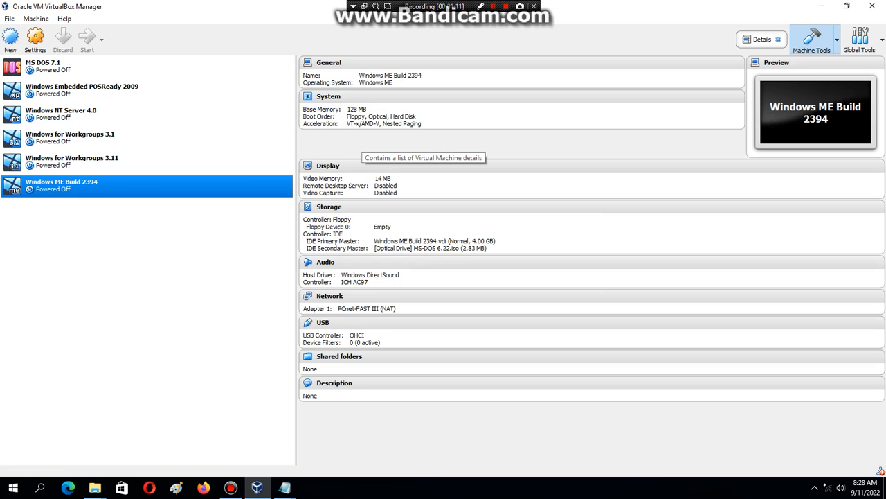
pyautogui.press('Return')
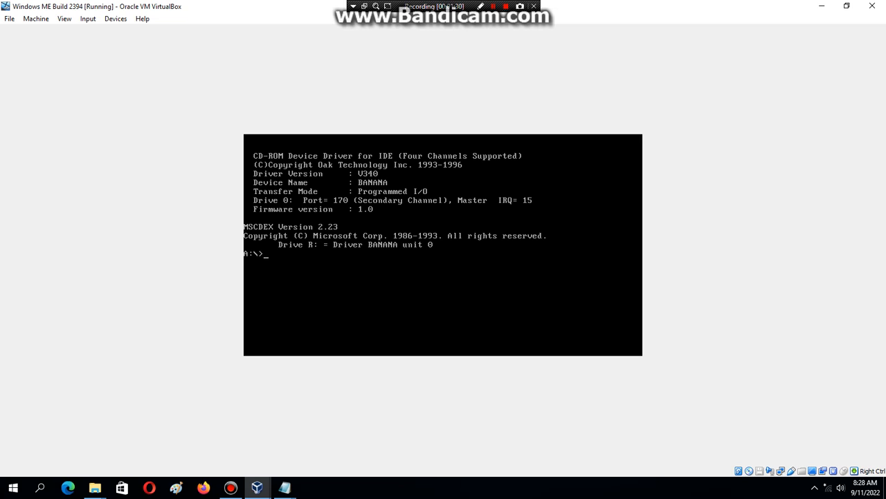
pyautogui.write('date')
pyautogui.press('Return')
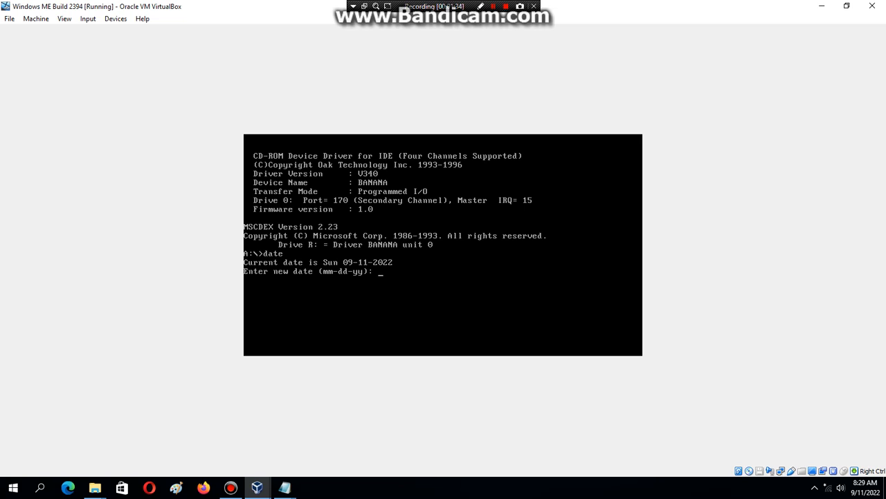
pyautogui.write('10-13-1999')
pyautogui.press('Return')
pyautogui.write('date')
pyautogui.press('Return')
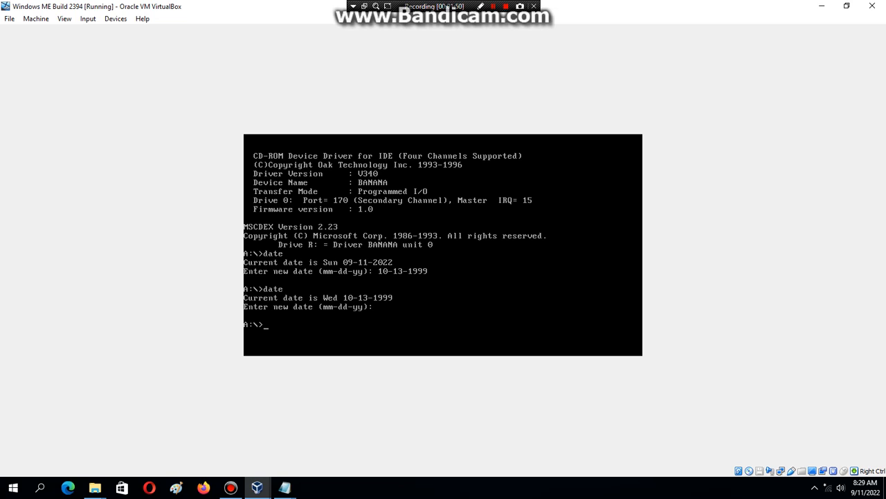
# Step: Use fdisk to create an active primary DOS partition at the maximum available size and restart the system
pyautogui.write('fdisk')
pyautogui.press('BackSpace')
pyautogui.press('BackSpace')
pyautogui.press('BackSpace')
pyautogui.press('BackSpace')
pyautogui.write('disk')
pyautogui.press('Return')
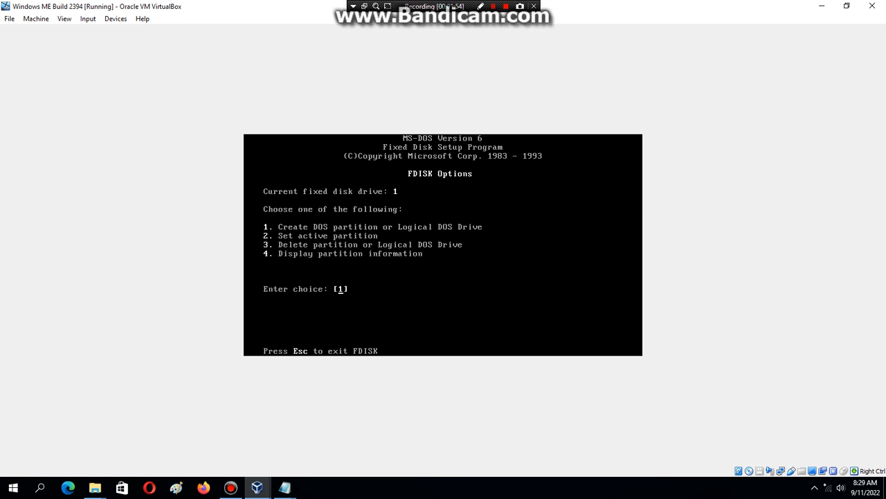
pyautogui.press('Return')
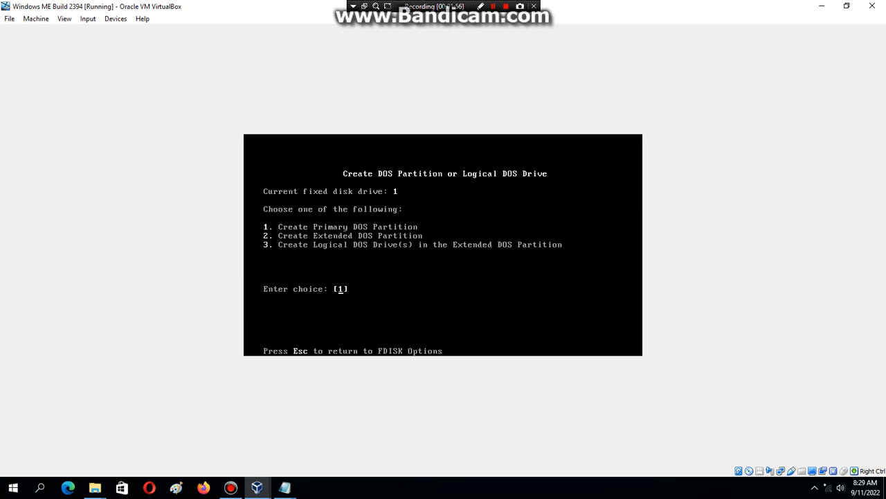
pyautogui.press('Return')
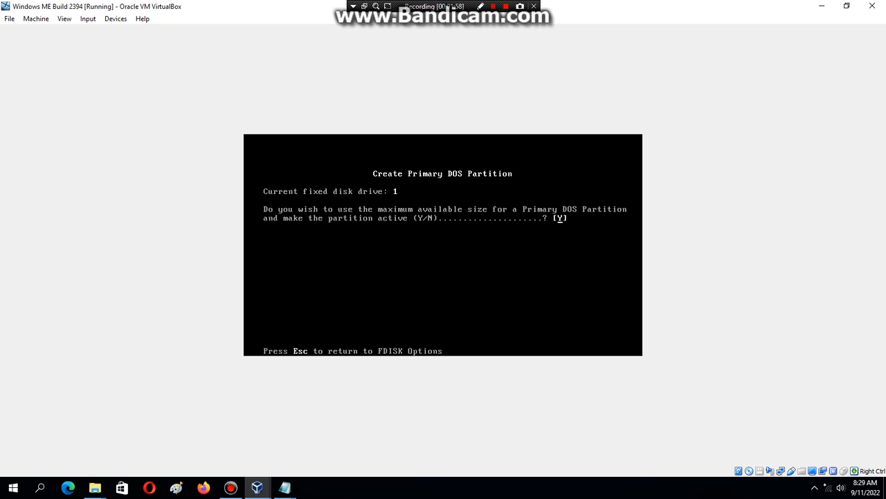
pyautogui.press('Return')
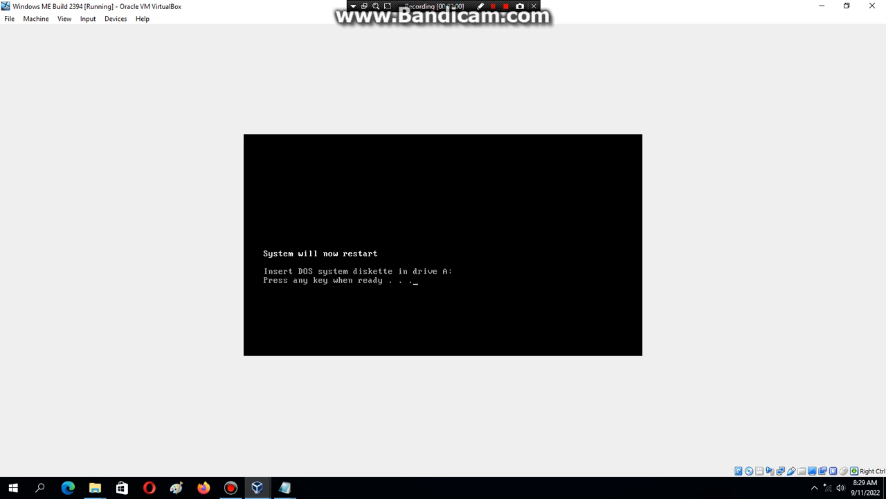
pyautogui.press('Return')
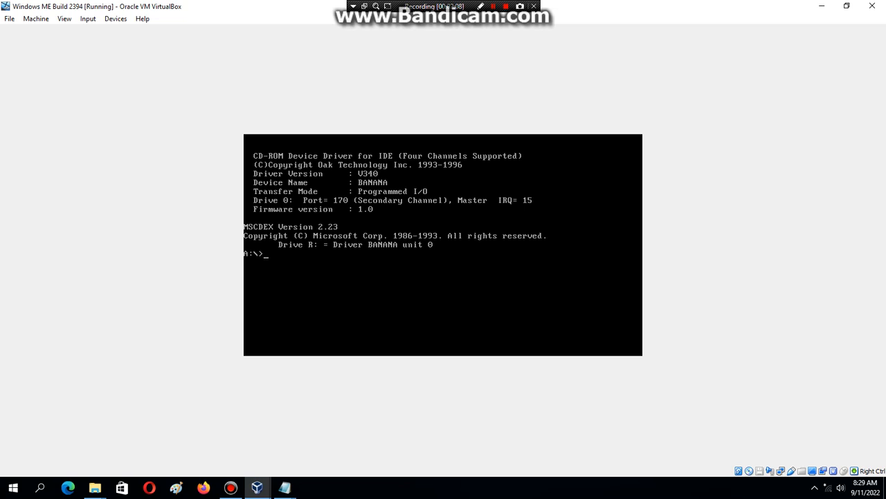
# Step: Format drive C: without a volume label
pyautogui.write('format C:')
pyautogui.press('Return')
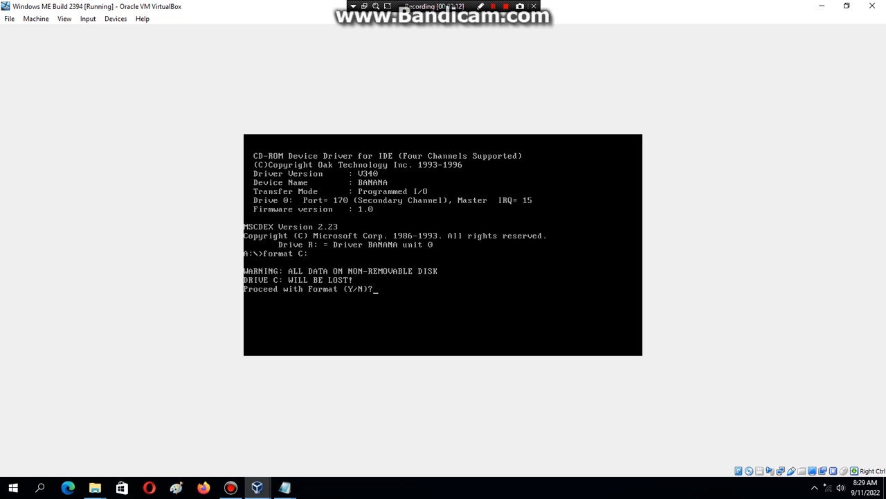
pyautogui.write('y')
pyautogui.press('Return')
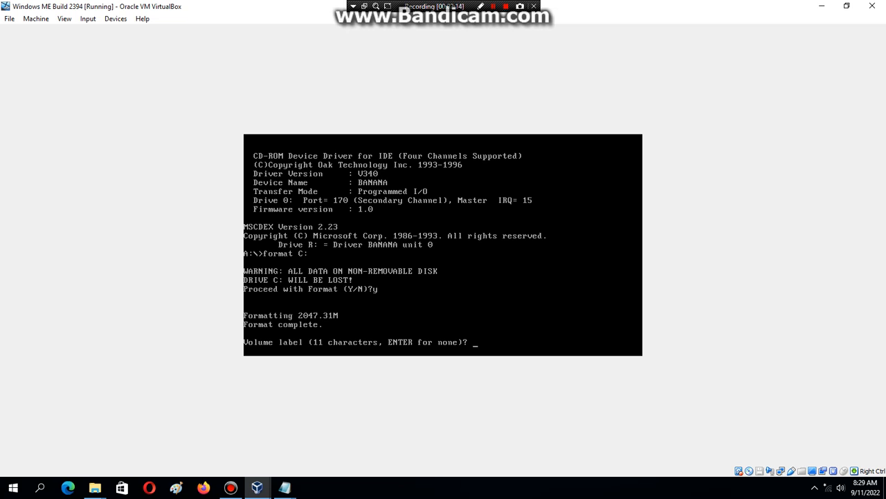
pyautogui.press('Return')
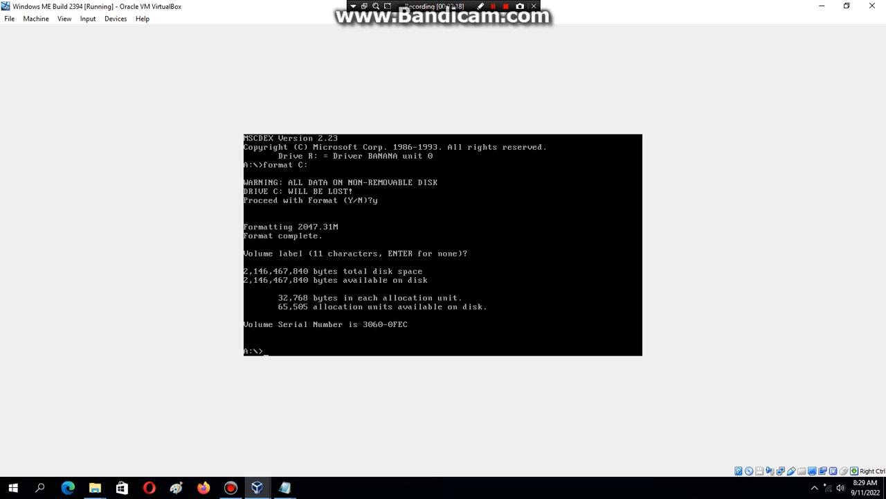
pyautogui.click(760, 471)
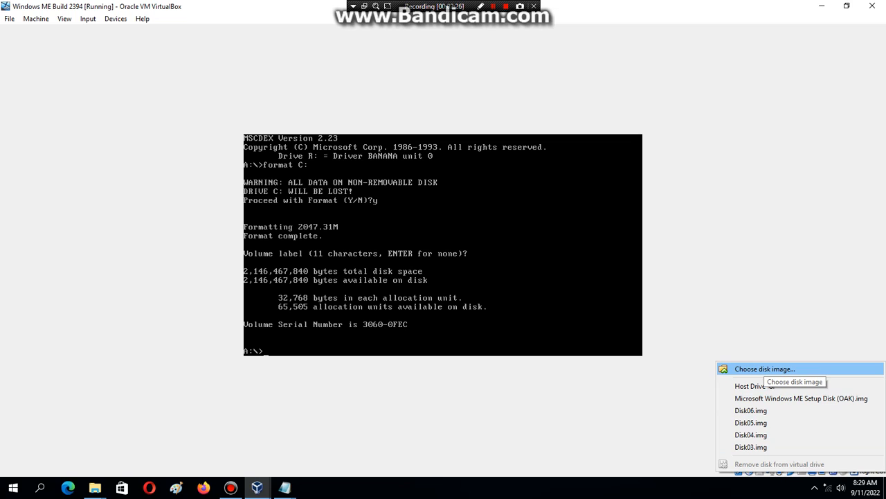
pyautogui.click(764, 368)
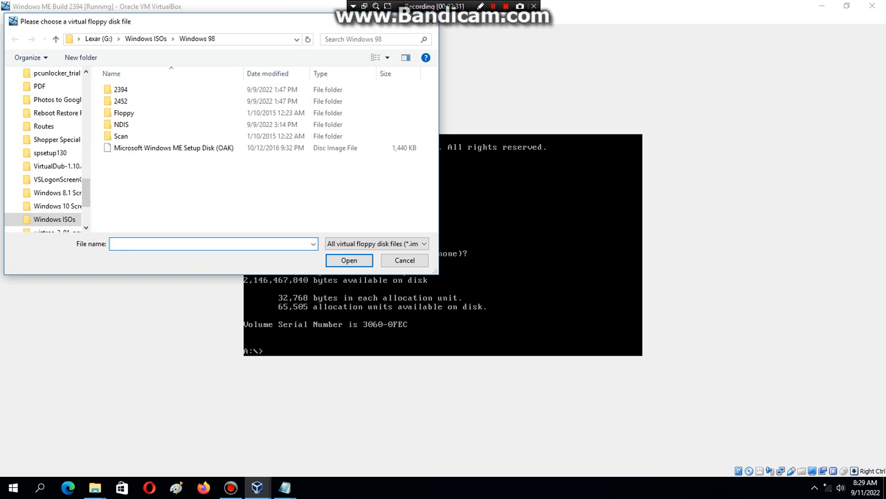
pyautogui.doubleClick(121, 89)
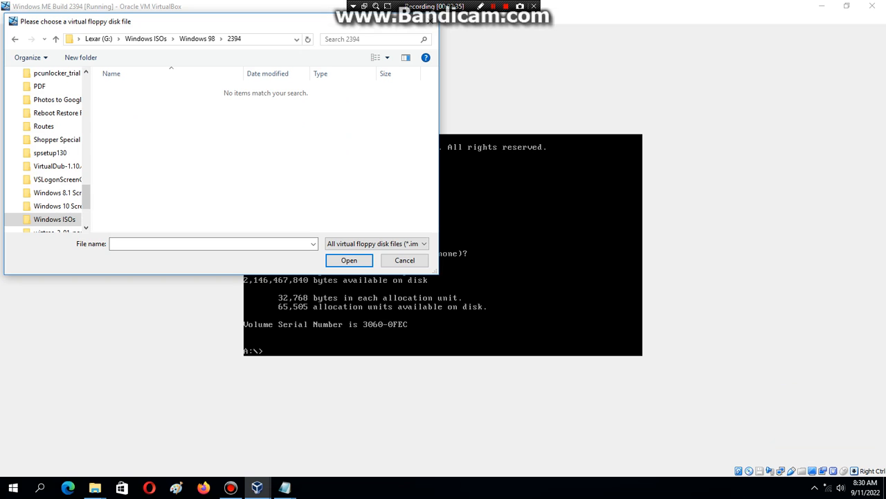
pyautogui.click(377, 243)
pyautogui.click(377, 254)
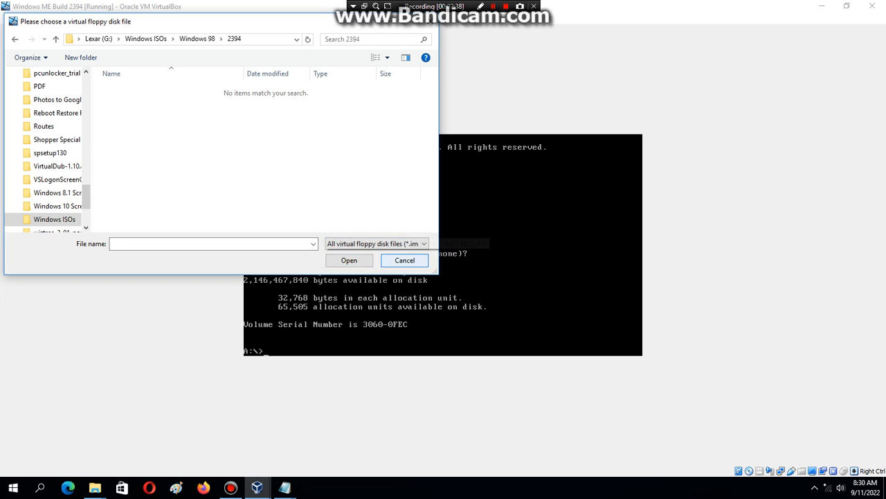
pyautogui.click(404, 260)
# Step: Load the disc image from the Windows ISOs\Windows 98\2394 folder on Lexar (G:) into the running machine's optical drive
pyautogui.click(758, 471)
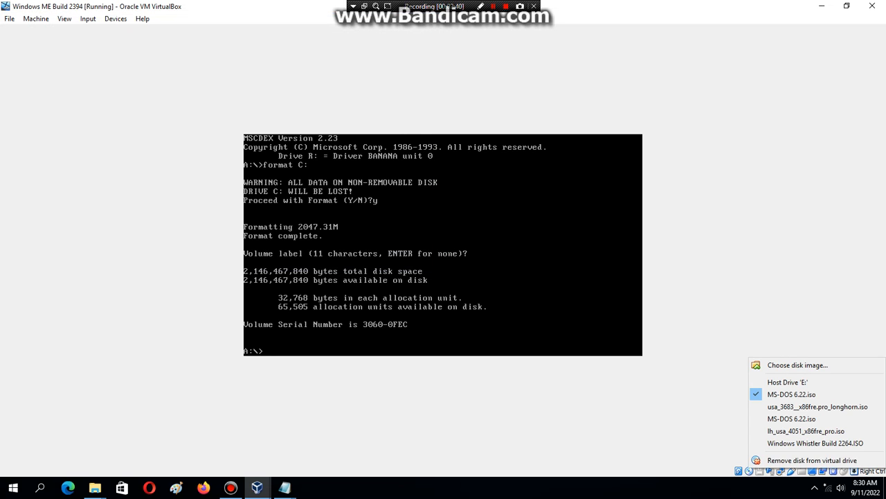
pyautogui.click(782, 365)
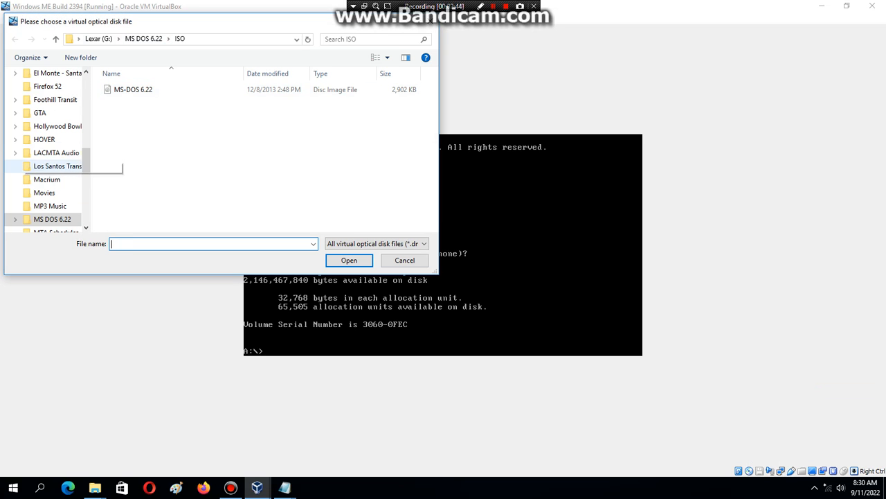
pyautogui.scroll(-4, 55, 166)
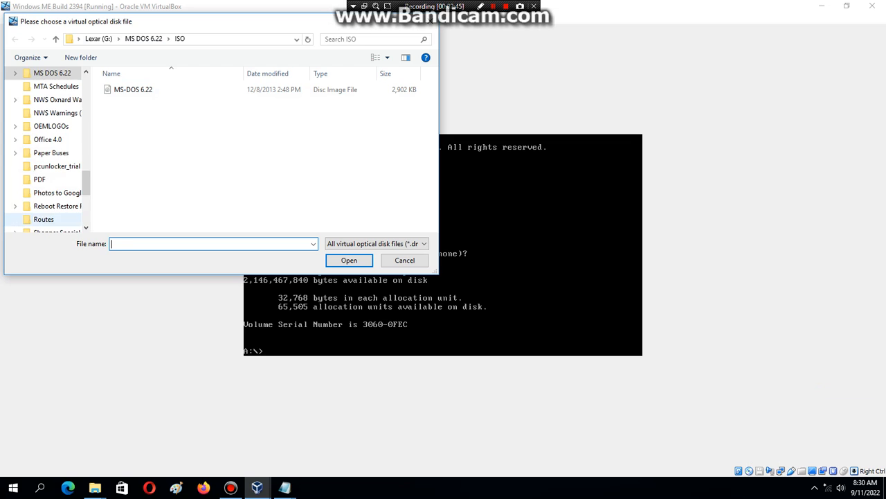
pyautogui.scroll(-2, 55, 206)
pyautogui.scroll(-1, 55, 205)
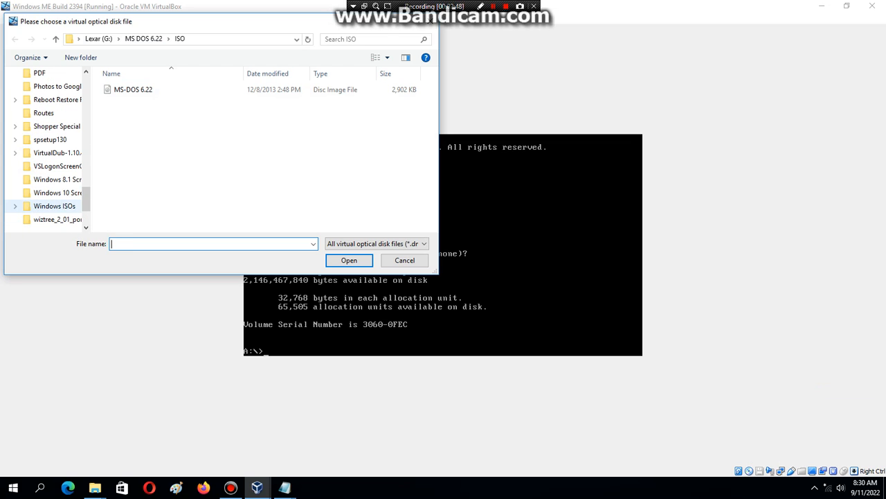
pyautogui.click(54, 206)
pyautogui.click(132, 148)
pyautogui.doubleClick(132, 147)
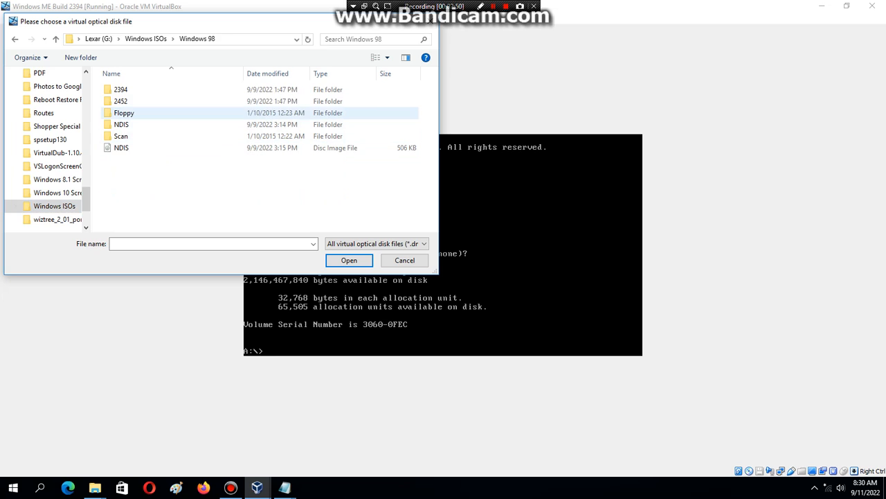
pyautogui.doubleClick(139, 89)
pyautogui.doubleClick(146, 89)
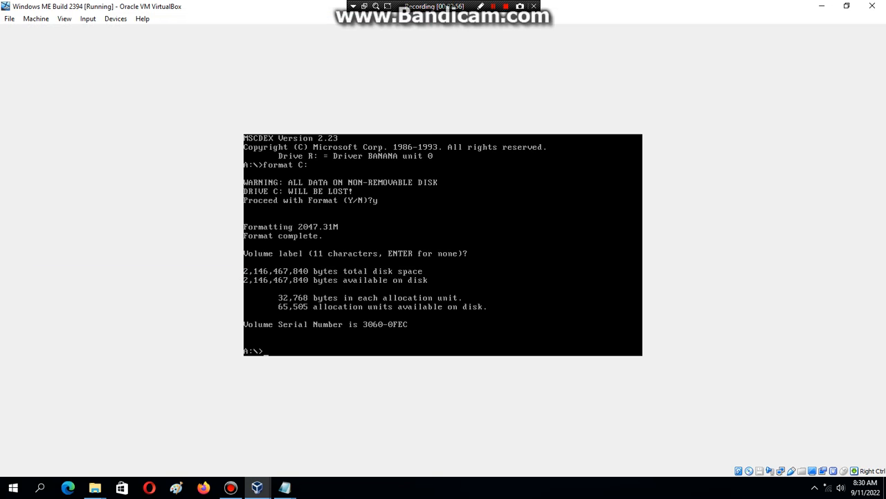
# Step: Switch to the optical drive R: and list its directory contents
pyautogui.write('R:')
pyautogui.press('Return')
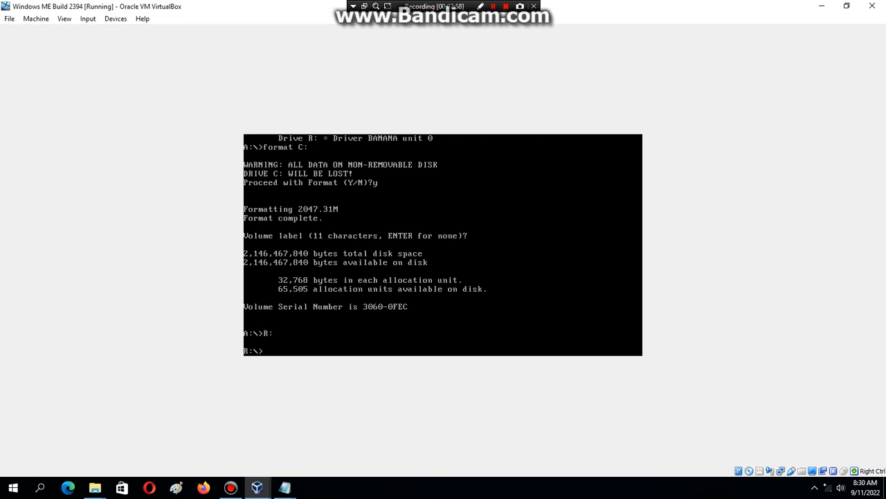
pyautogui.write('di')
pyautogui.press('Return')
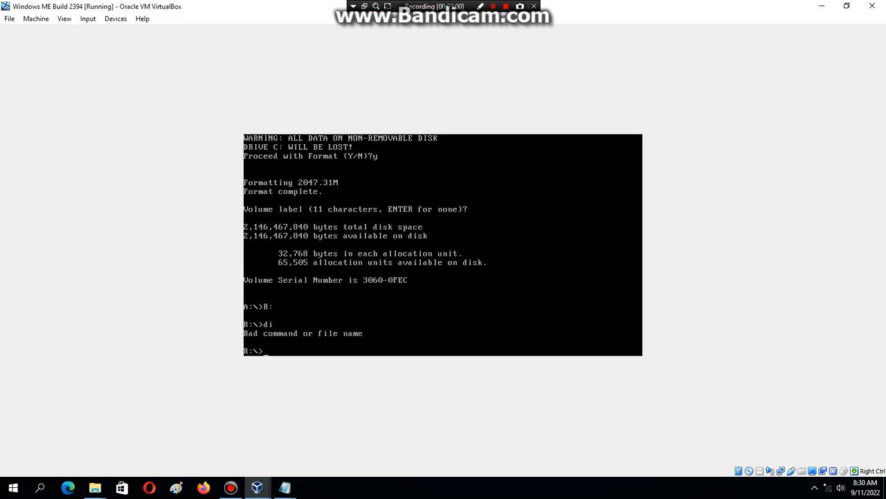
pyautogui.write('dir')
pyautogui.press('Return')
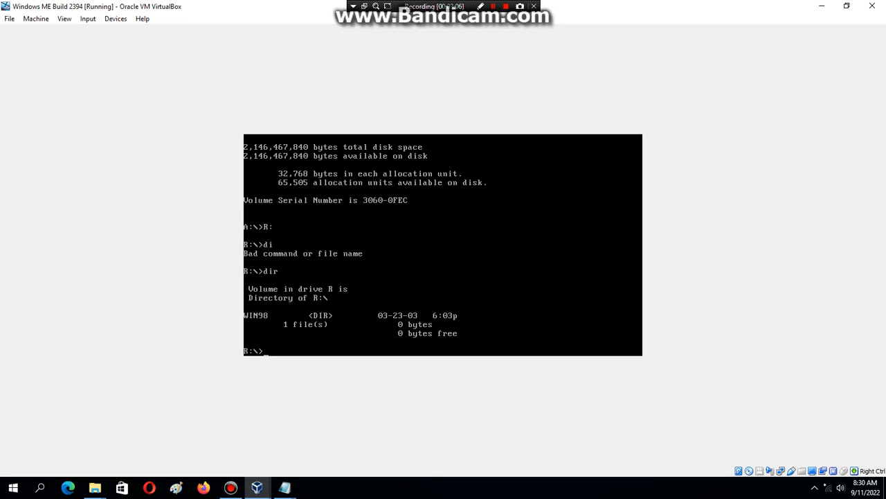
# Step: Create a WIN98 directory on drive C: and make it the current directory
pyautogui.write('c:\\')
pyautogui.press('Return')
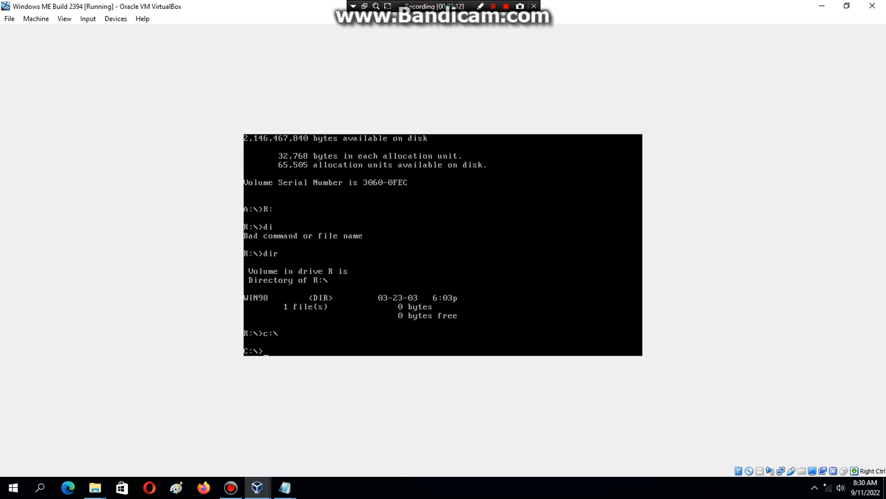
pyautogui.write('mkdir WIN98')
pyautogui.press('Return')
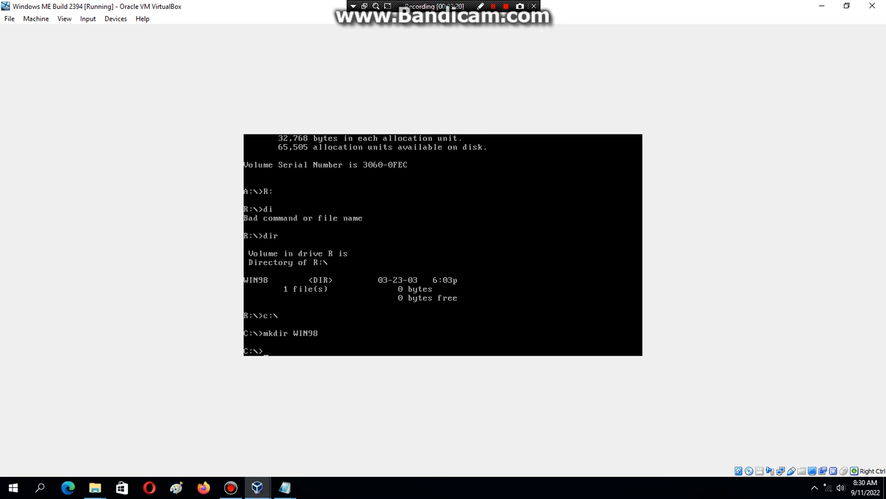
pyautogui.write('cd win98')
pyautogui.press('Return')
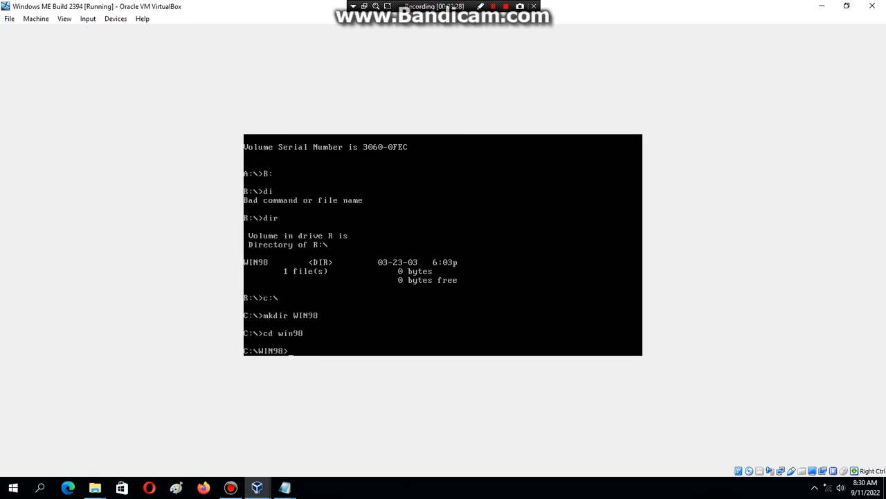
# Step: Copy the setup files from R:\WIN98 into C:\WIN98
pyautogui.write('cop')
pyautogui.write('y D:\\WIN98')
pyautogui.press('Return')
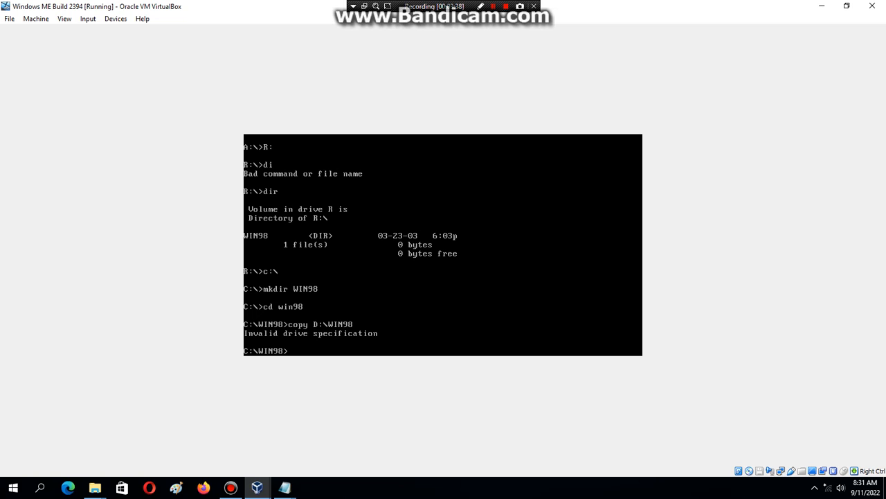
pyautogui.write('copy R:\\WIN98')
pyautogui.press('Return')
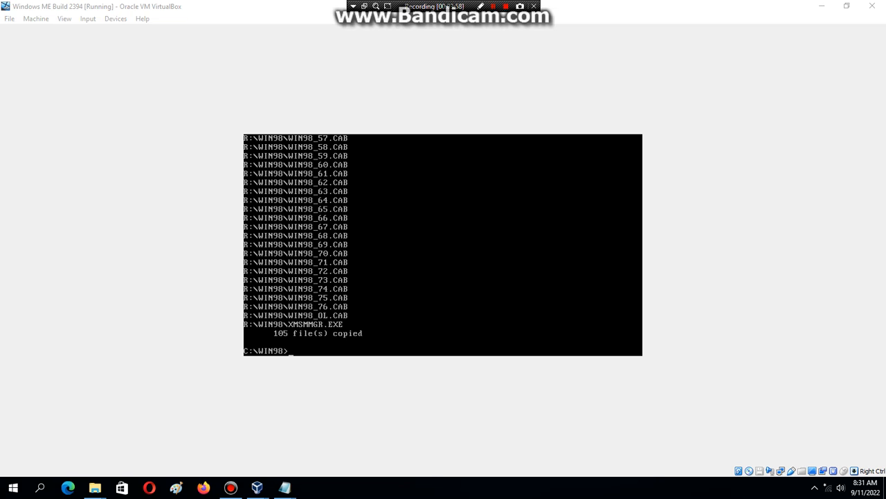
# Step: Remove the disc image from the virtual optical drive, and run setup from C:\WIN98, continuing with the routine system check
pyautogui.click(748, 470)
pyautogui.click(803, 464)
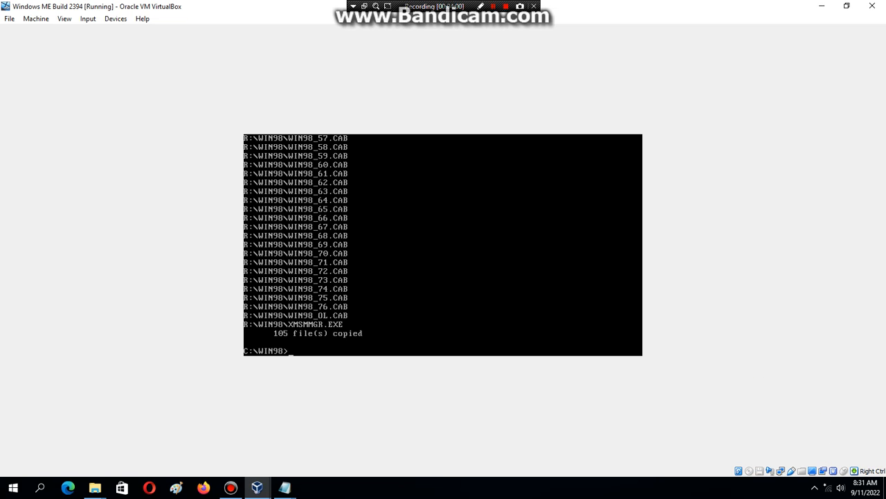
pyautogui.write('setup')
pyautogui.press('Return')
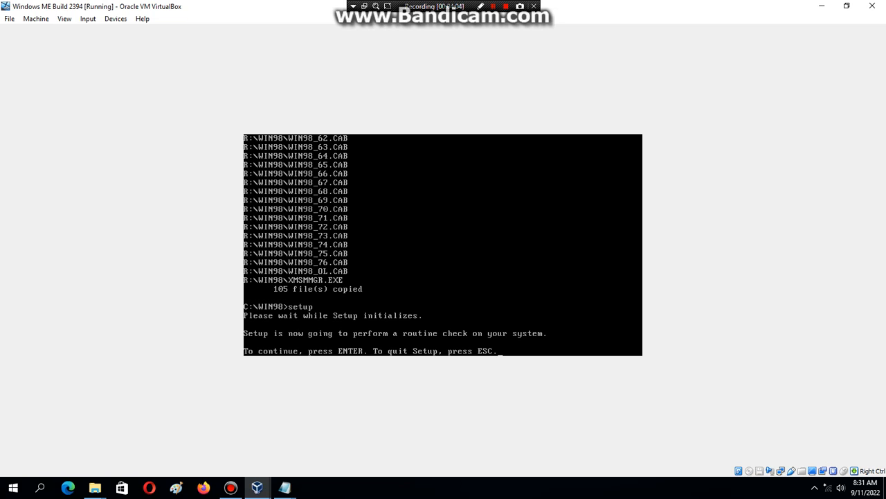
pyautogui.press('Return')
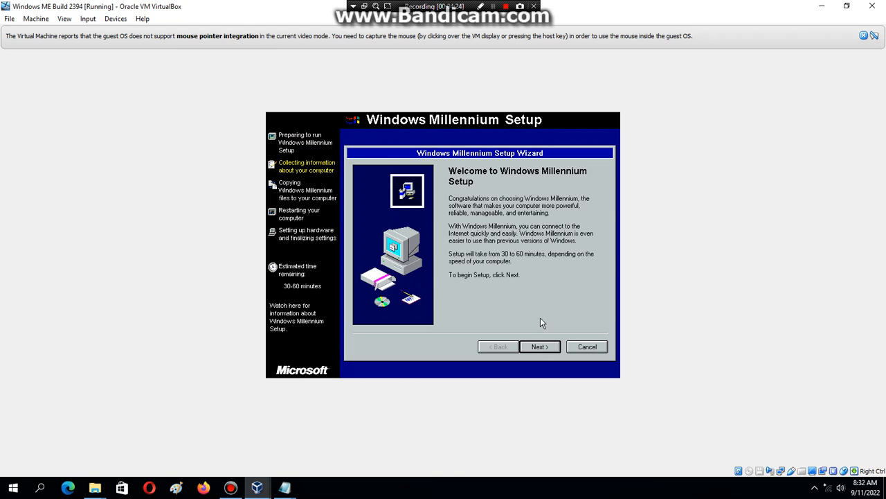
# Step: Begin the Windows Millennium Setup Wizard and accept the License Agreement
pyautogui.click(541, 351)
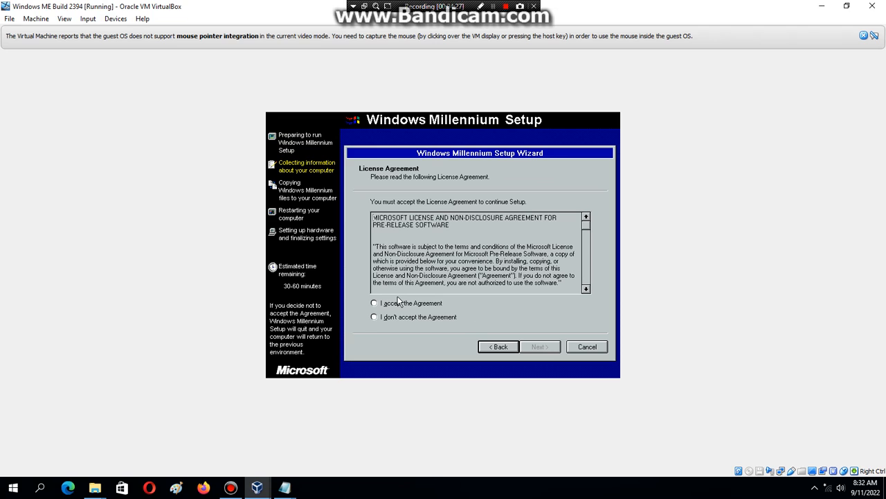
pyautogui.click(401, 303)
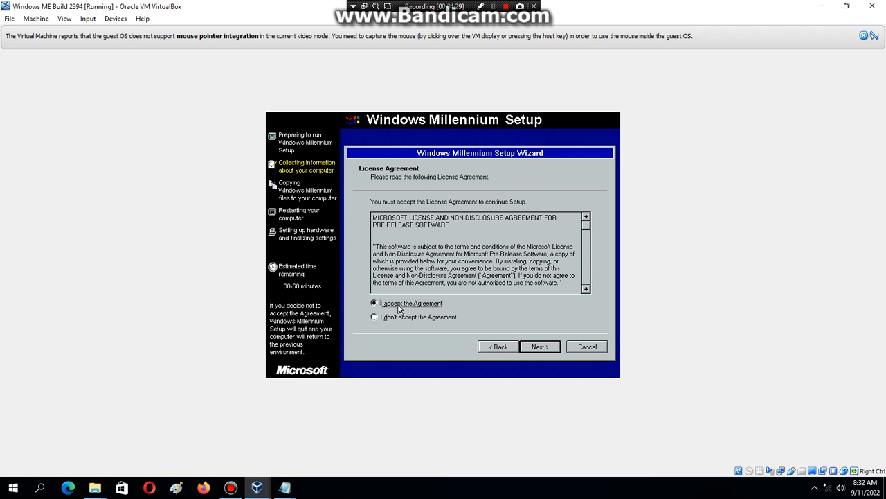
pyautogui.click(556, 351)
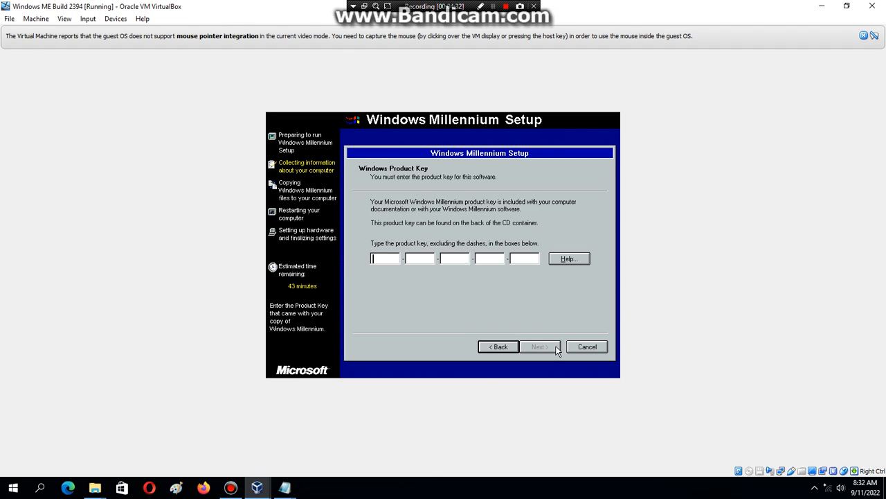
# Step: Look up the key in the serial file in Notepad and enter it in the Windows Product Key fields of the setup
pyautogui.click(284, 487)
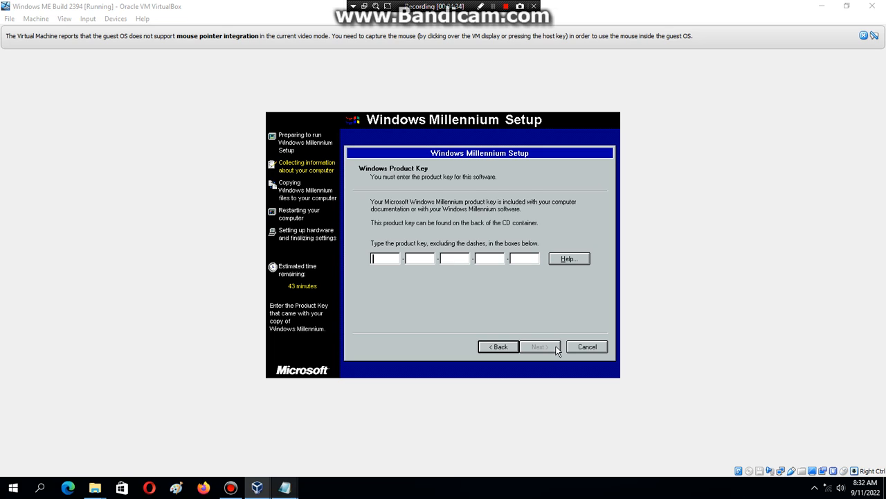
pyautogui.click(340, 428)
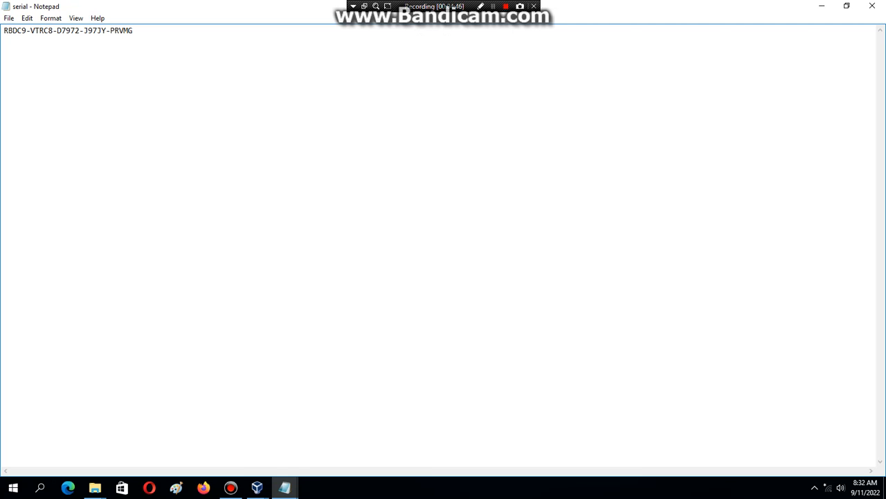
pyautogui.click(822, 7)
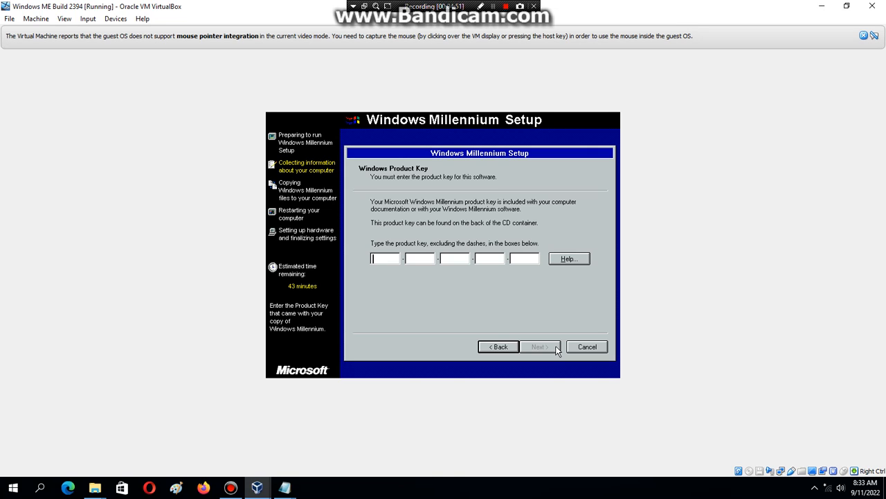
pyautogui.click(556, 350)
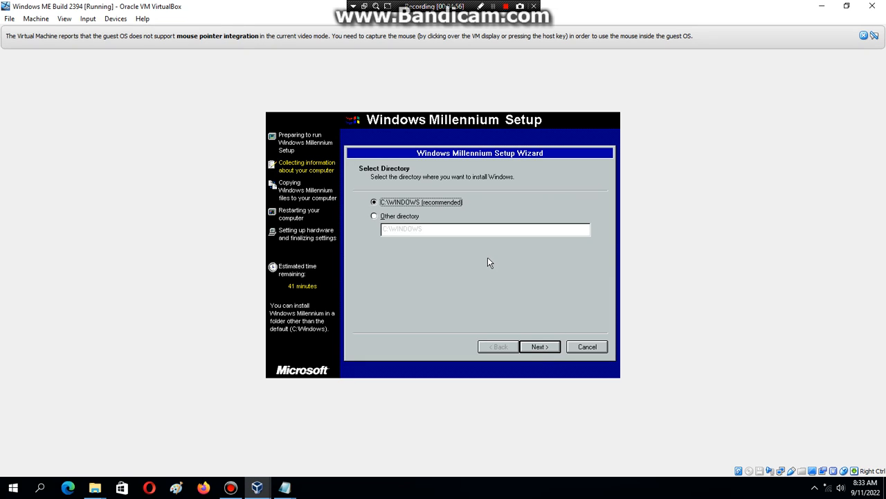
# Step: Keep C:\WINDOWS as the installation directory and Typical as the kind of setup
pyautogui.click(541, 350)
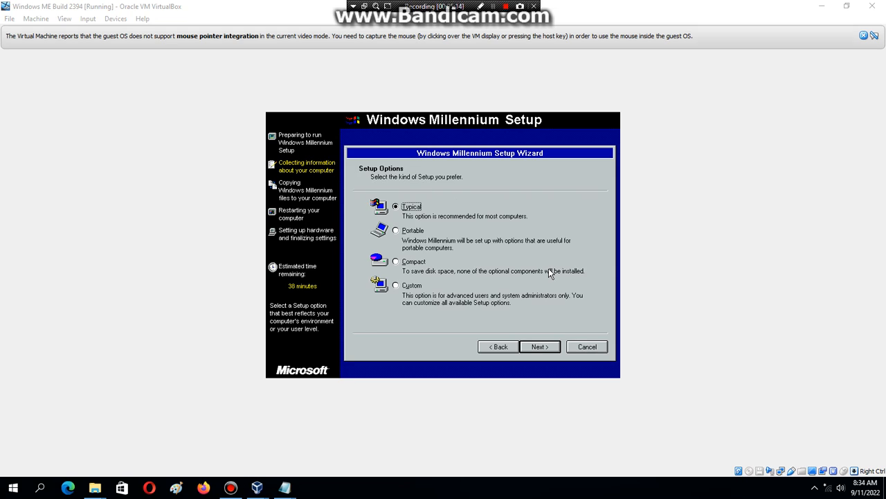
pyautogui.click(539, 347)
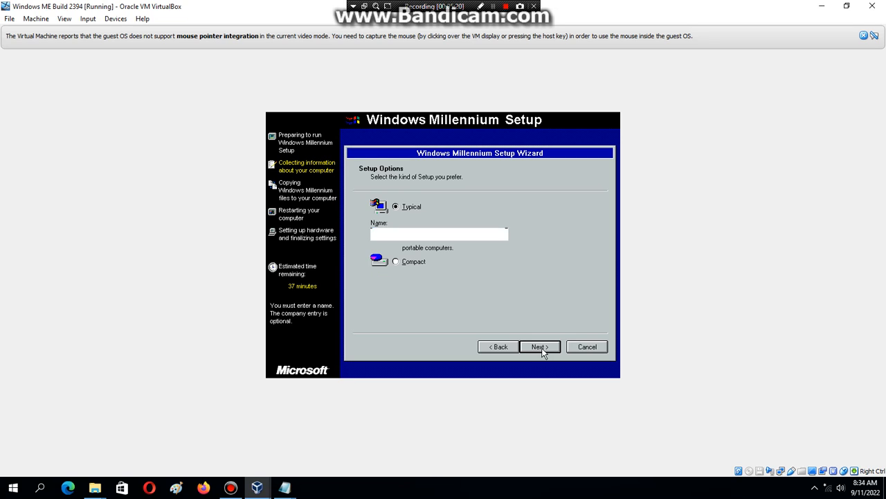
# Step: Enter the user's name with the company left blank, and accept the default network identification and location settings
pyautogui.write('Ruben')
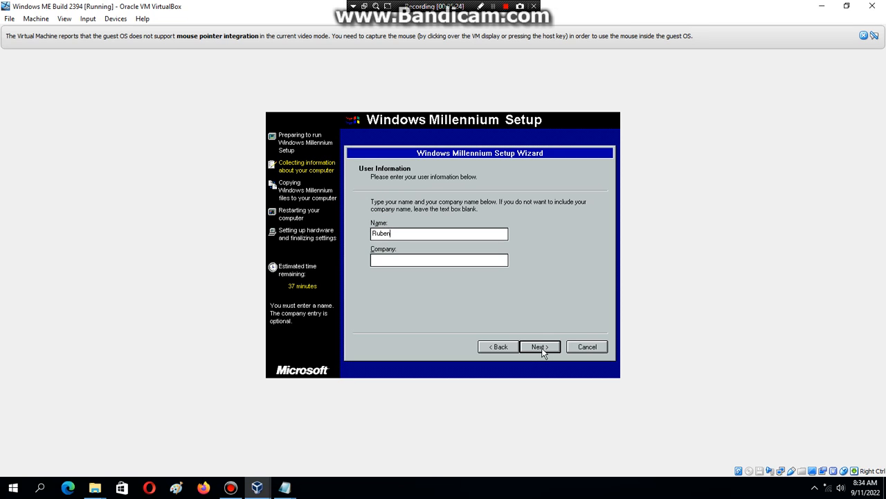
pyautogui.click(541, 349)
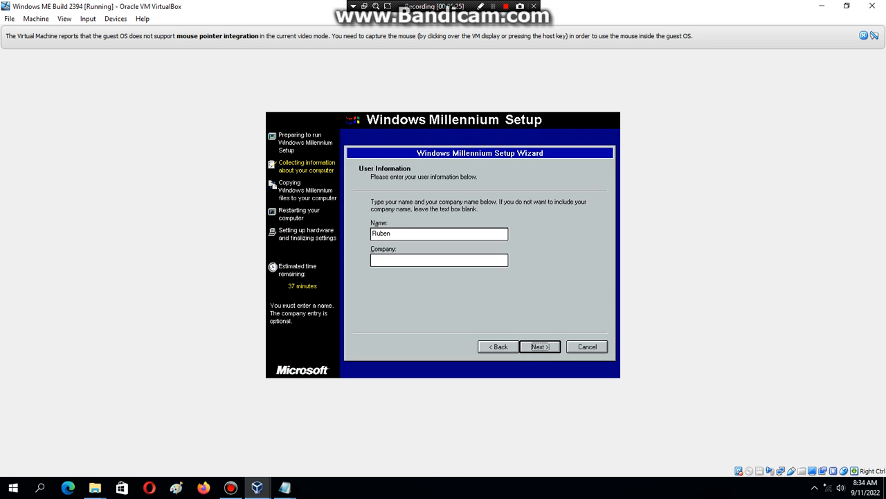
pyautogui.click(542, 348)
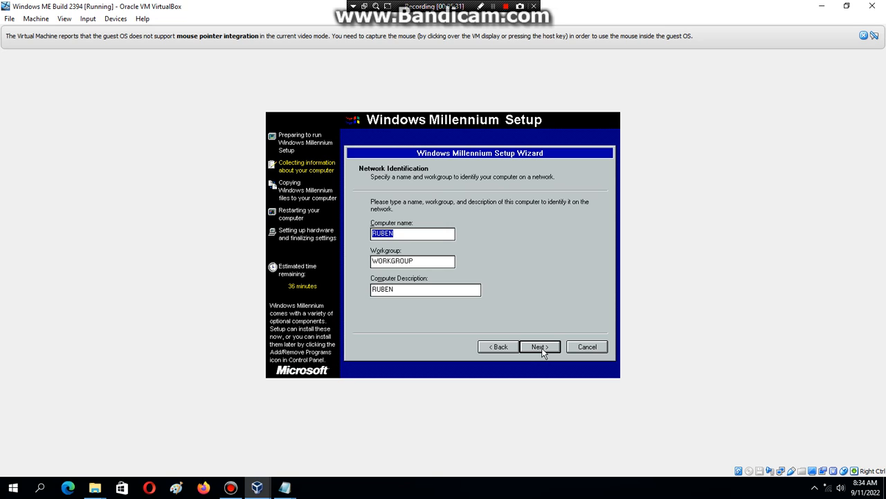
pyautogui.click(541, 348)
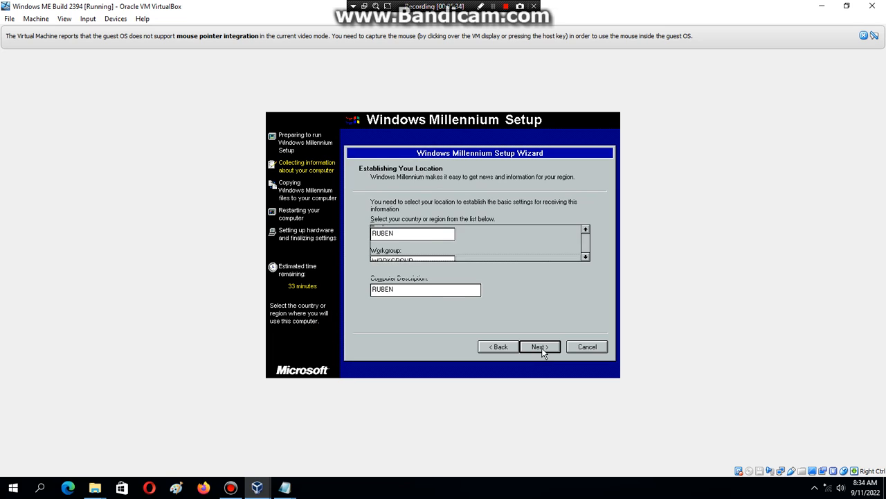
pyautogui.click(542, 348)
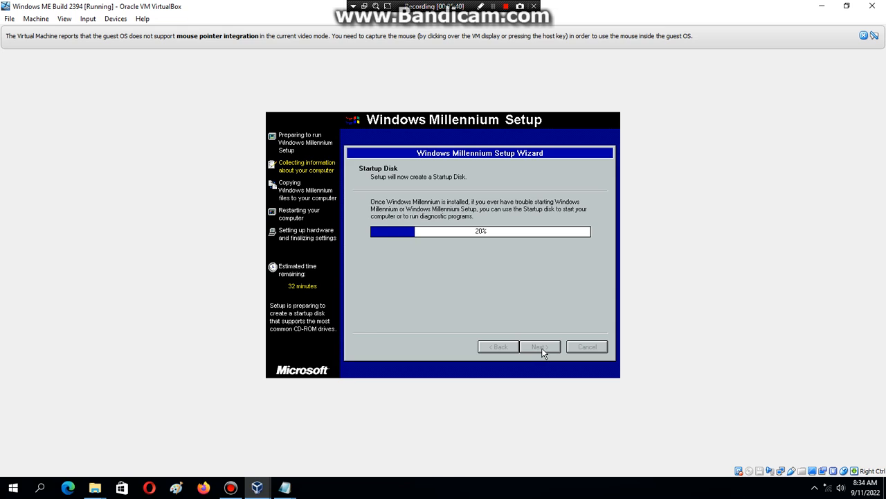
# Step: Skip creating the startup disk and start copying the Windows Millennium files
pyautogui.click(546, 279)
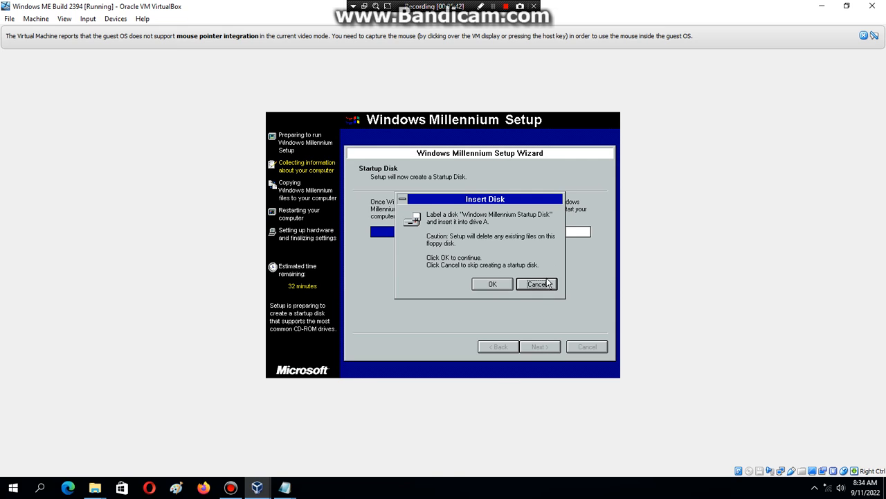
pyautogui.click(433, 264)
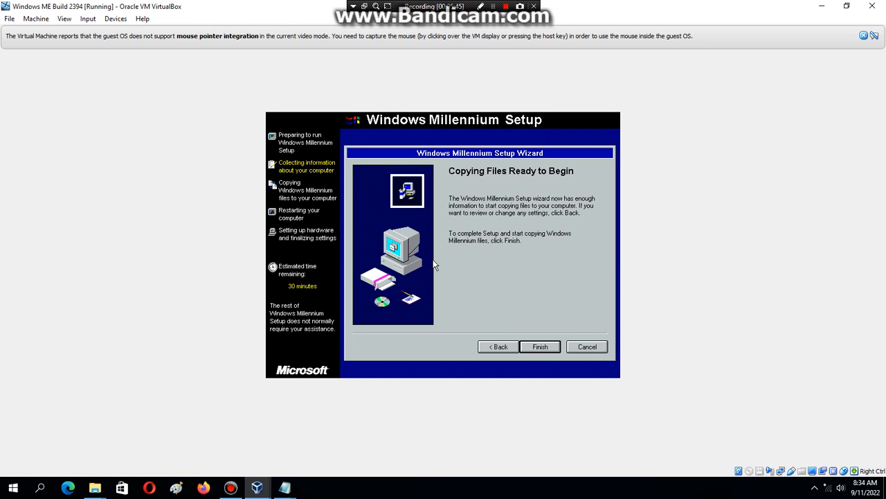
pyautogui.click(527, 342)
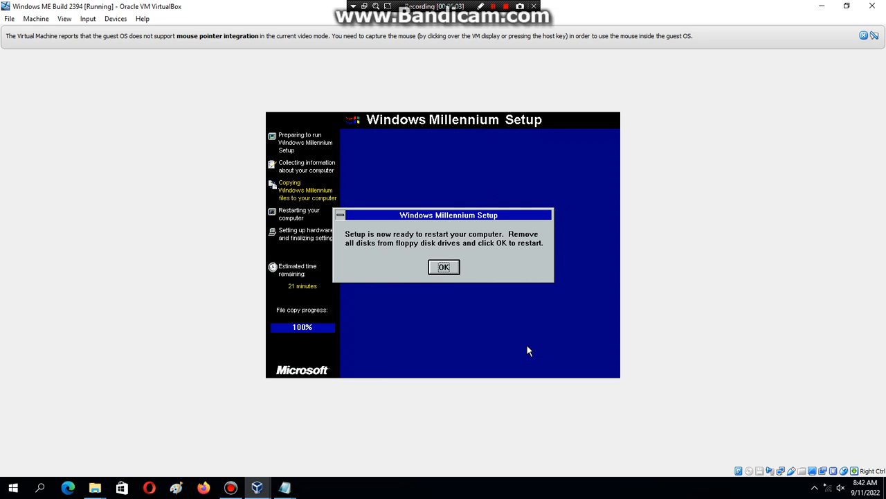
# Step: Restart the machine after the file copy and again during hardware setup, turning off mouse integration before the second restart
pyautogui.click(443, 267)
pyautogui.click(441, 270)
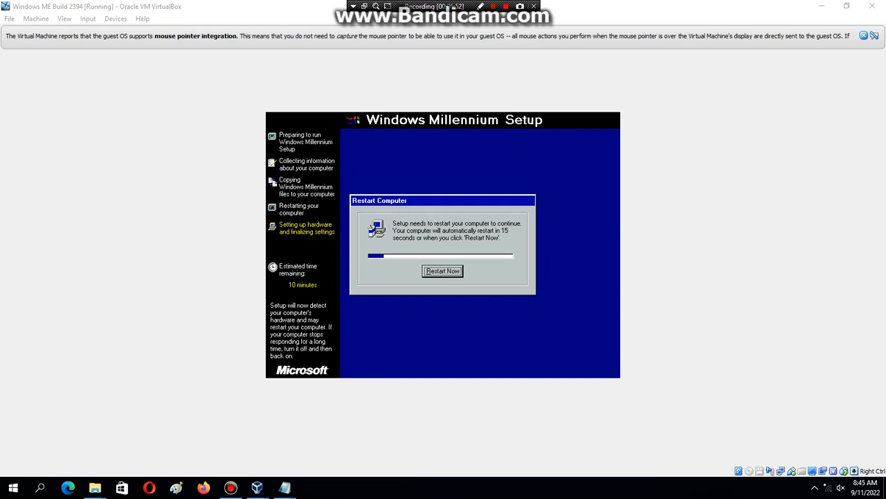
pyautogui.click(115, 18)
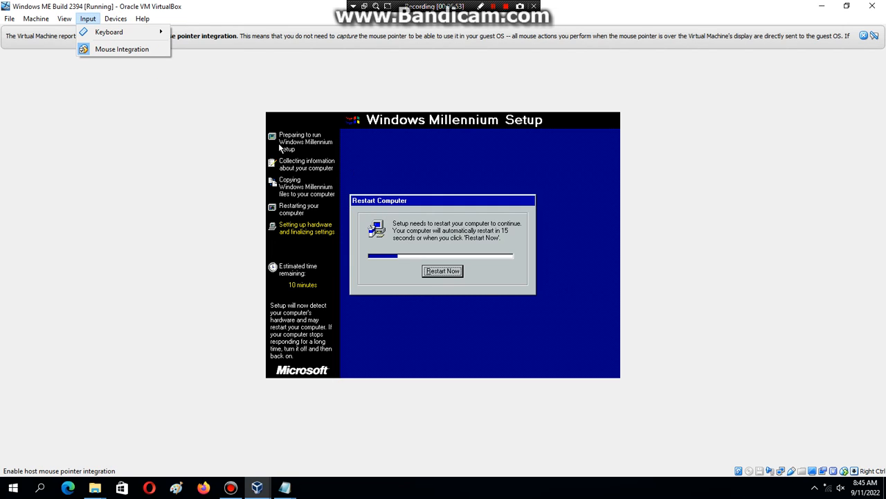
pyautogui.click(109, 51)
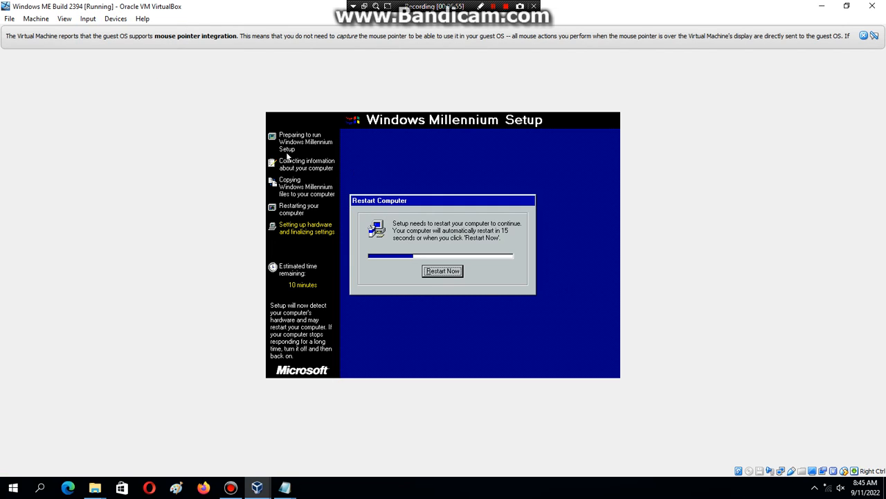
pyautogui.click(446, 273)
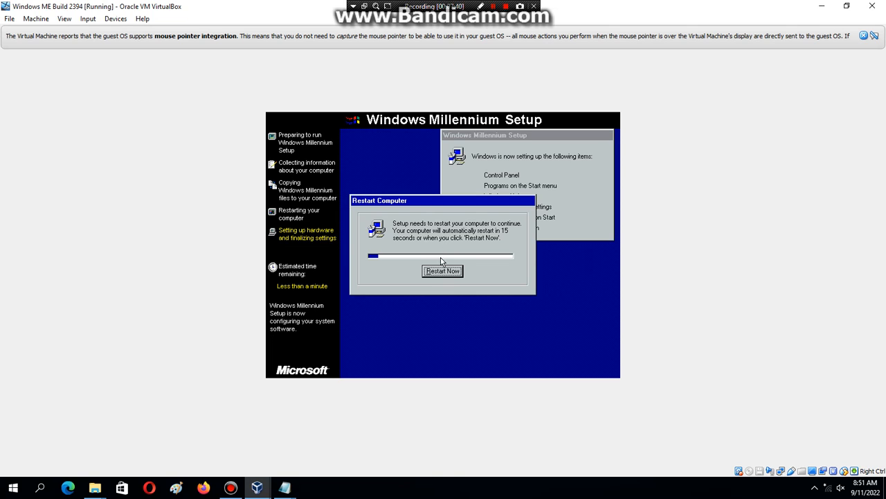
# Step: Restart the machine after the system configuration and log on to Microsoft Networking with a blank password
pyautogui.click(440, 270)
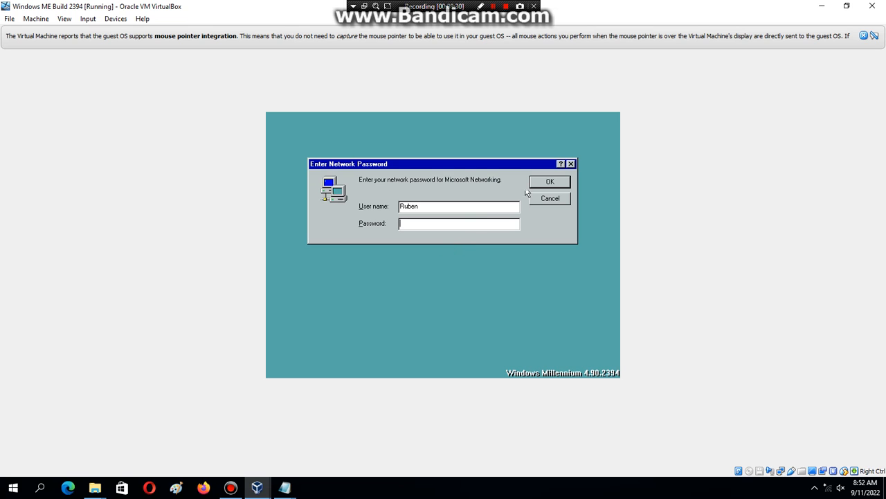
pyautogui.click(545, 183)
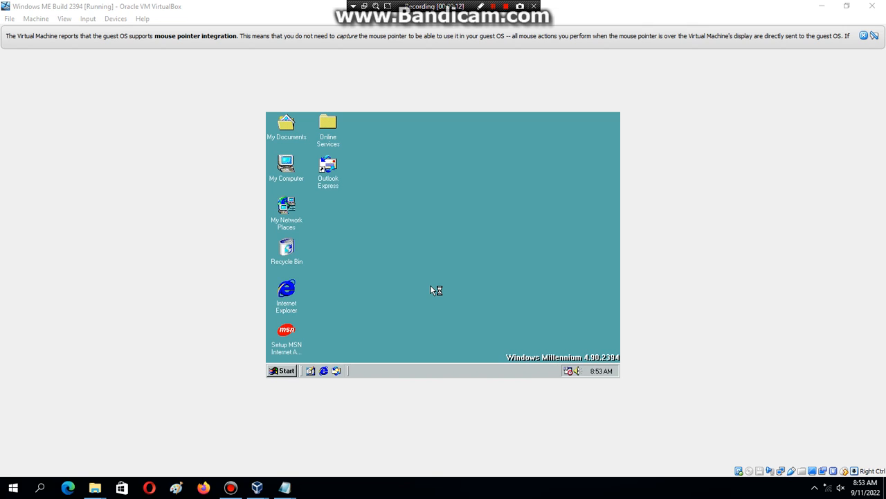
# Step: Run winver in the Windows Millennium guest to view its version information, and close the dialog
pyautogui.press('super+r')
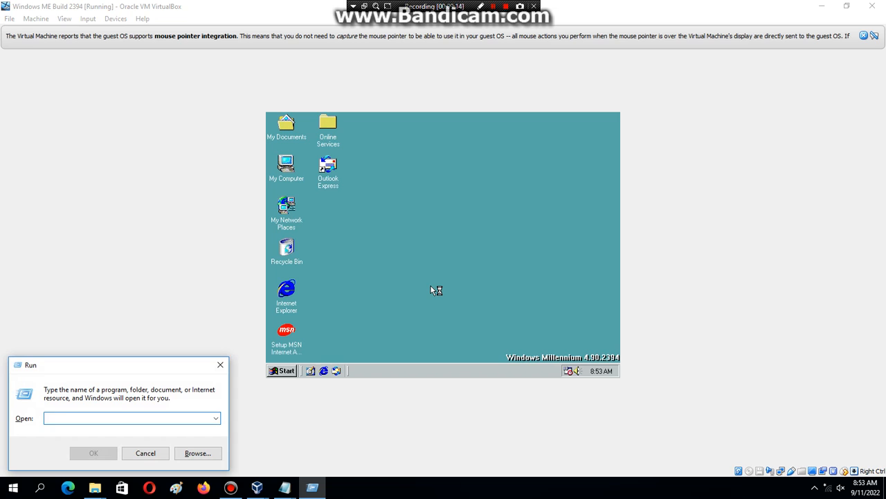
pyautogui.press('Escape')
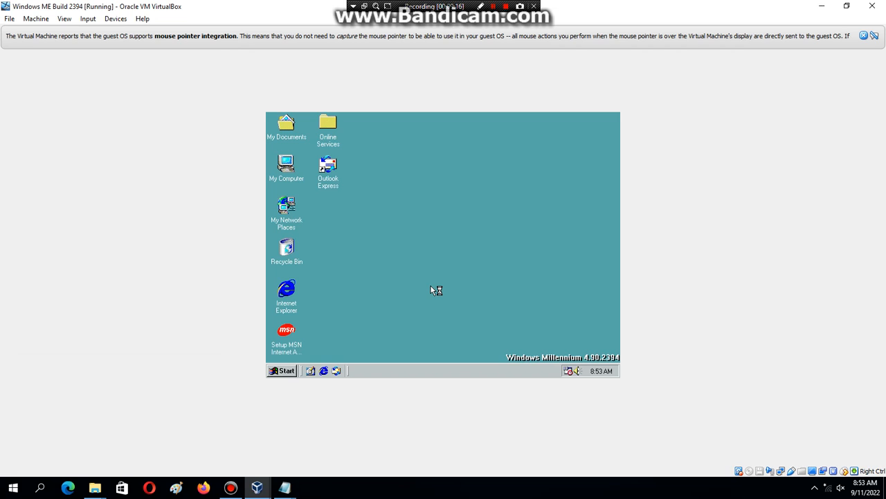
pyautogui.press('super+r')
pyautogui.write('winver')
pyautogui.press('Return')
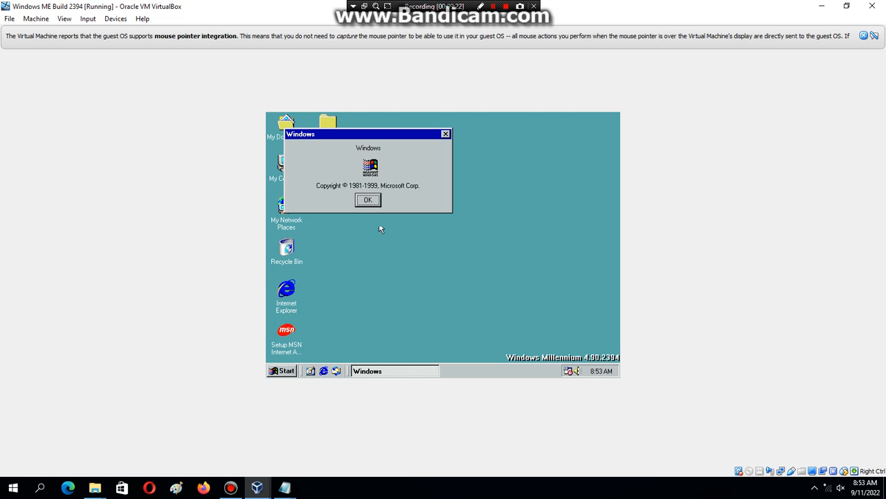
pyautogui.click(369, 199)
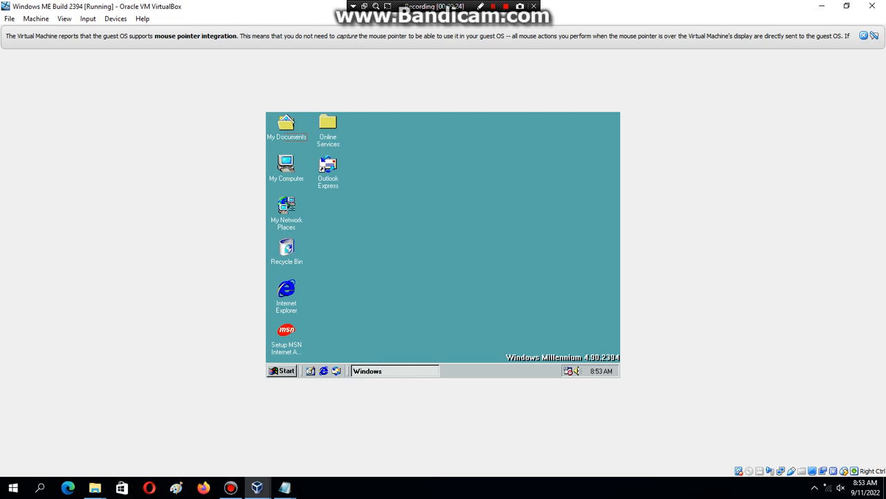